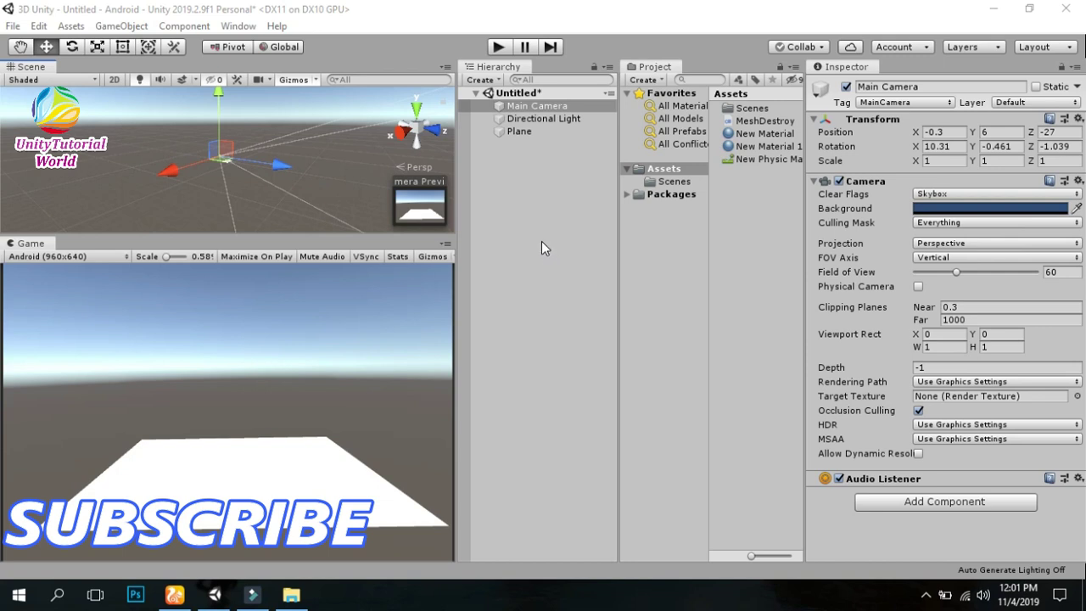
- Select the Plane and collapse its Materials, Lighting and Mesh Renderer sections in the Inspector
{"action": "left_click", "coordinate": [431, 11]}
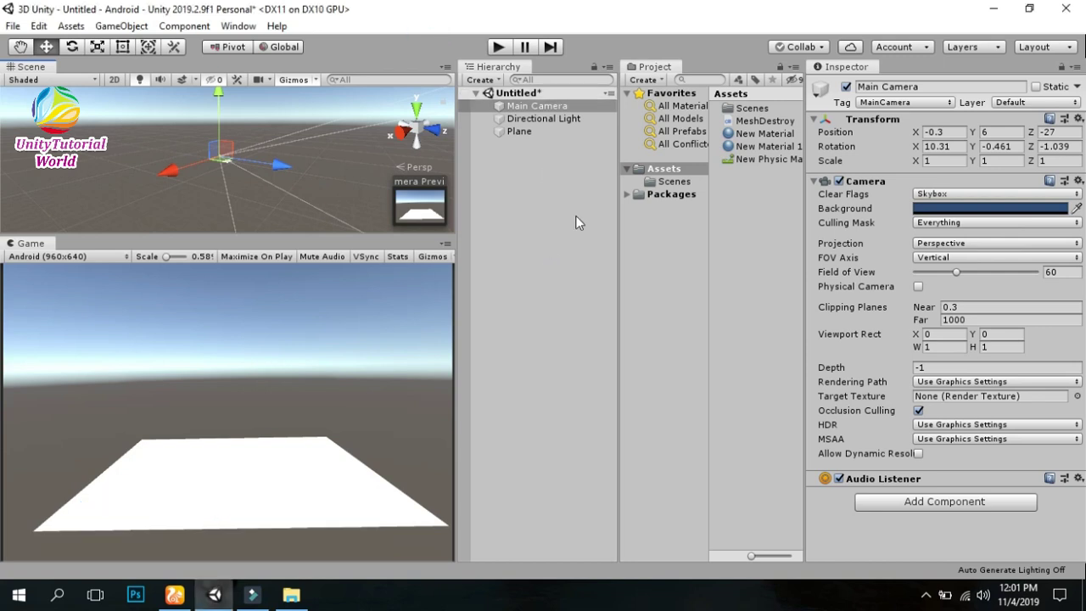
{"action": "left_click", "coordinate": [517, 132]}
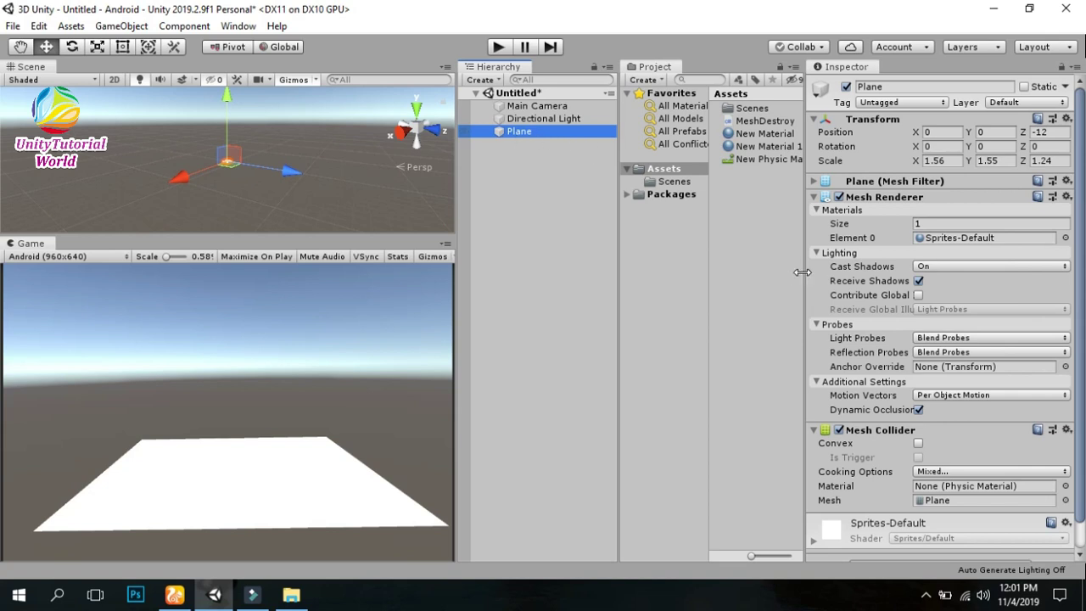
{"action": "left_click", "coordinate": [817, 209]}
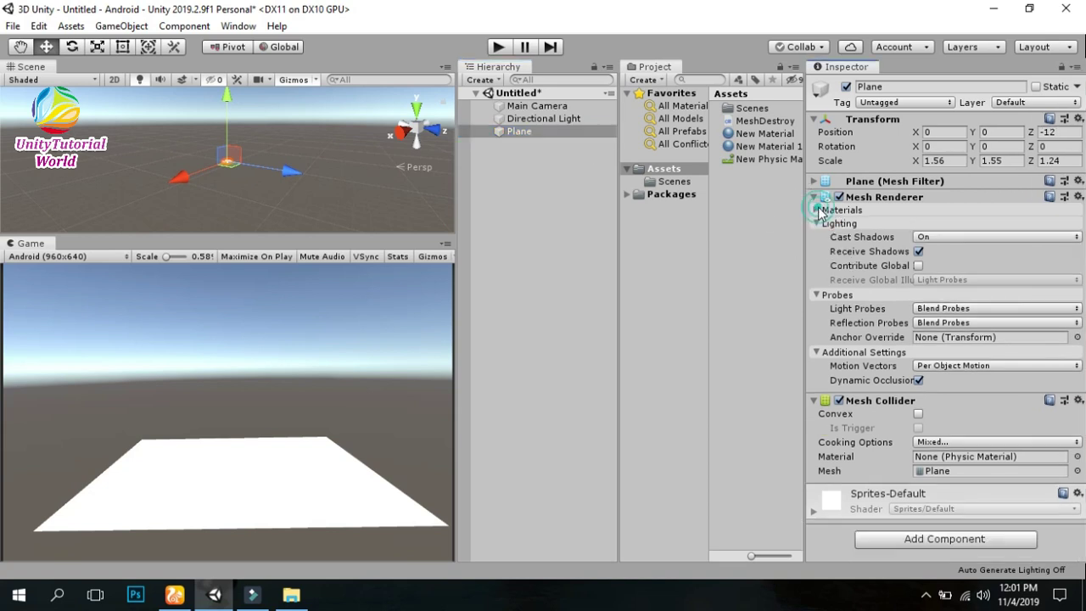
{"action": "left_click", "coordinate": [817, 224]}
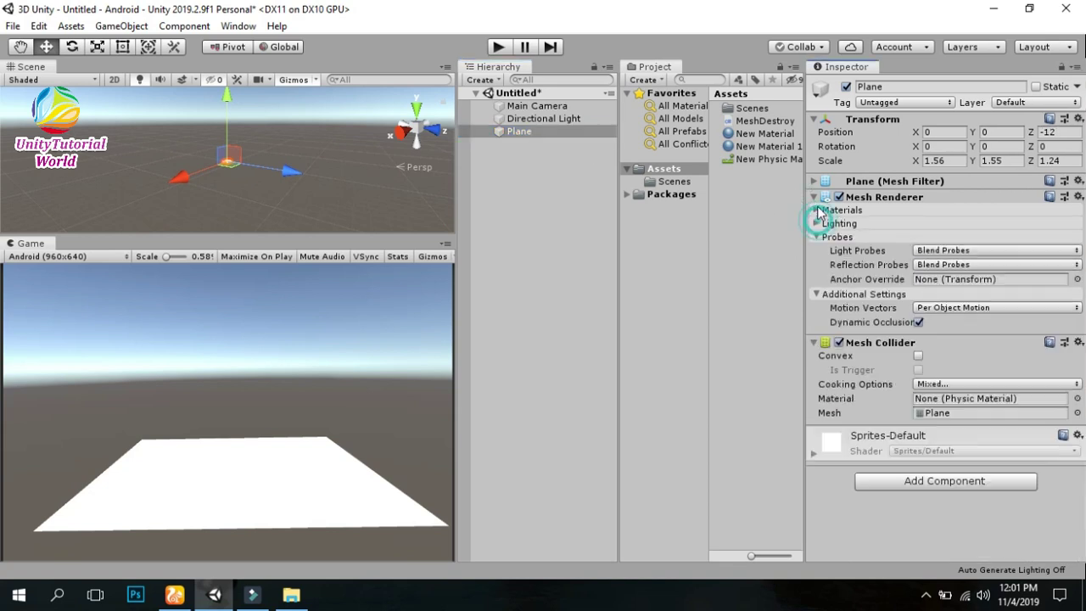
{"action": "left_click", "coordinate": [814, 197]}
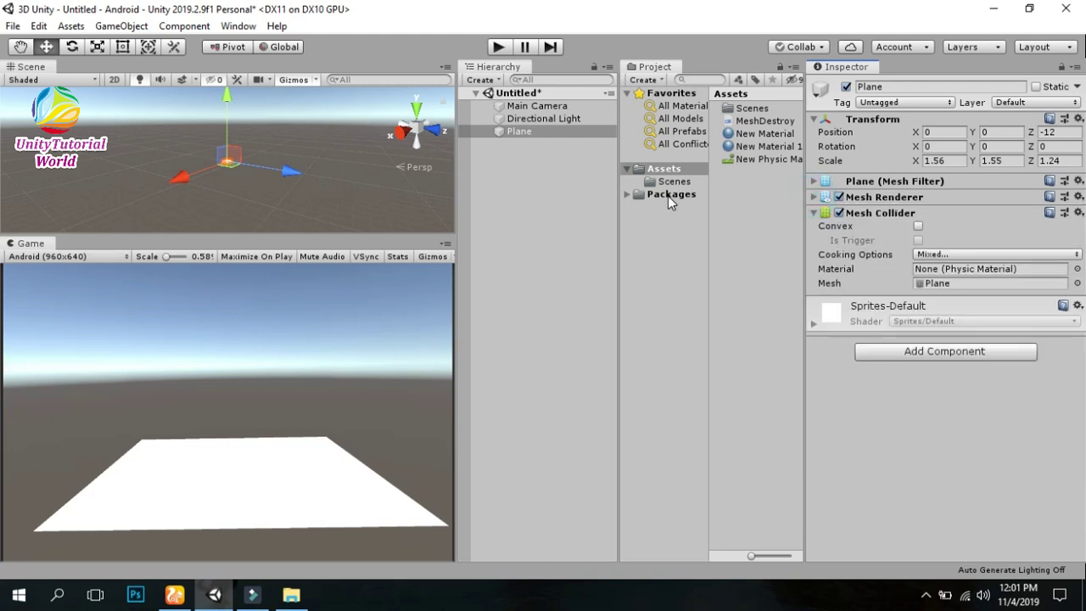
- Add a 3D Sphere to the scene from the Hierarchy's context menu
{"action": "right_click", "coordinate": [514, 151]}
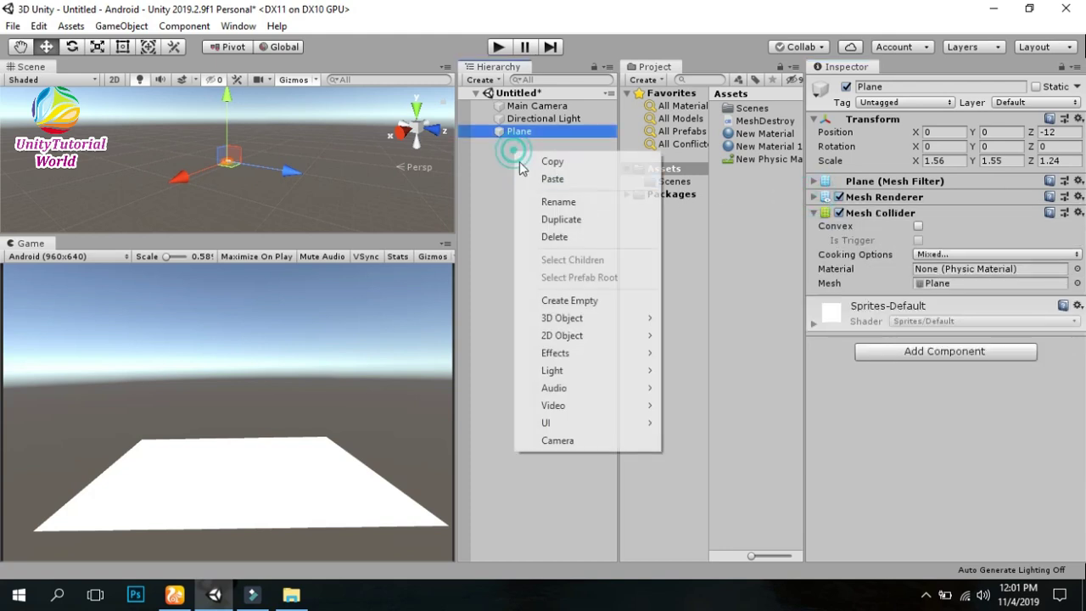
{"action": "left_click", "coordinate": [592, 326]}
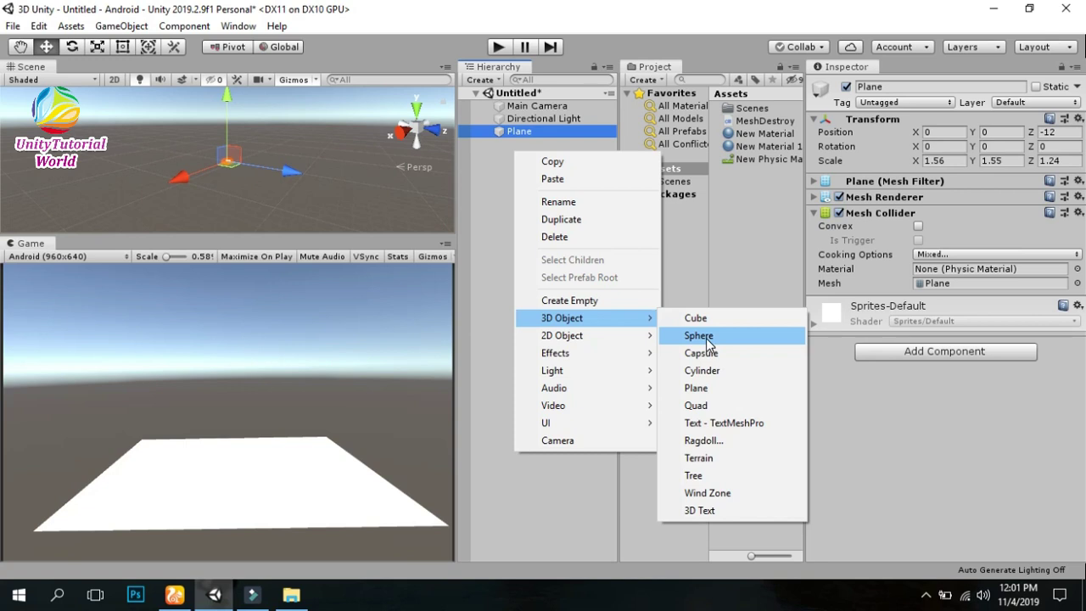
{"action": "left_click", "coordinate": [709, 343]}
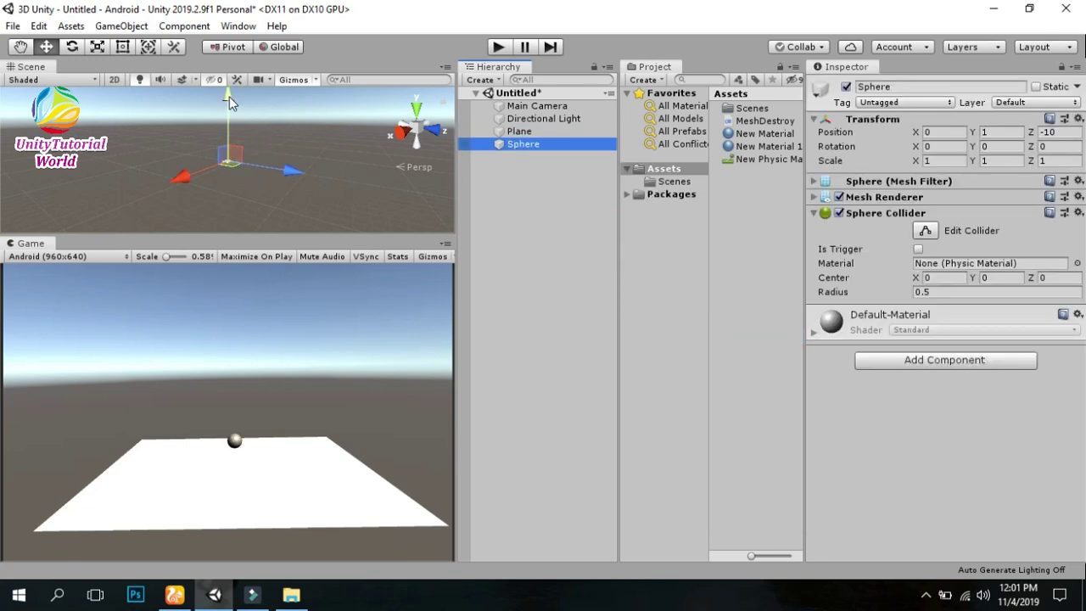
{"action": "left_click_drag", "start_coordinate": [228, 96], "coordinate": [228, 101]}
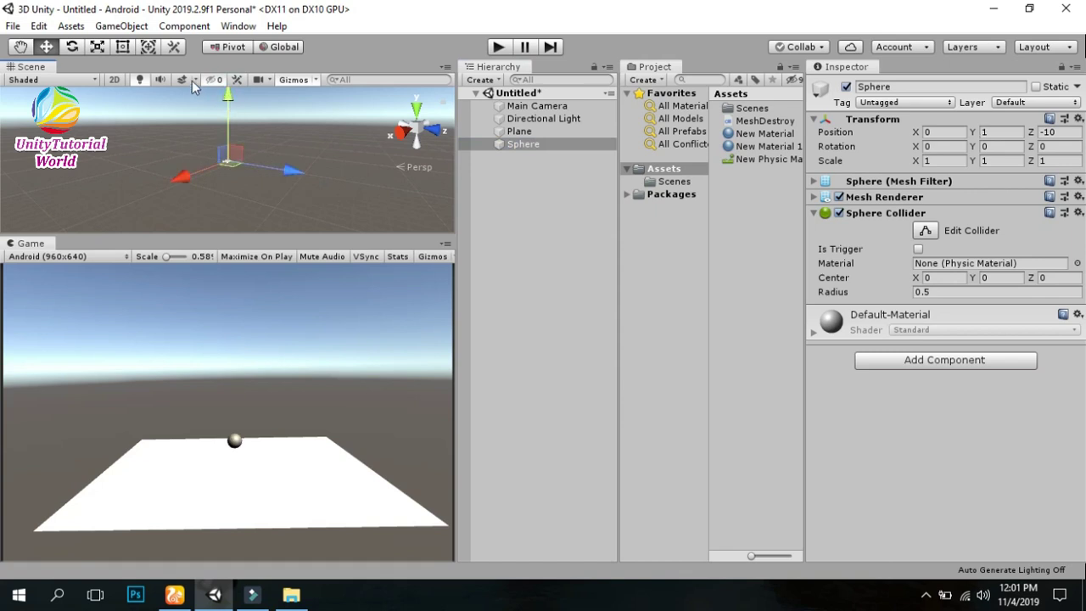
- Scale the sphere uniformly to 2.9155, keeping it at height 1
{"action": "left_click", "coordinate": [98, 46]}
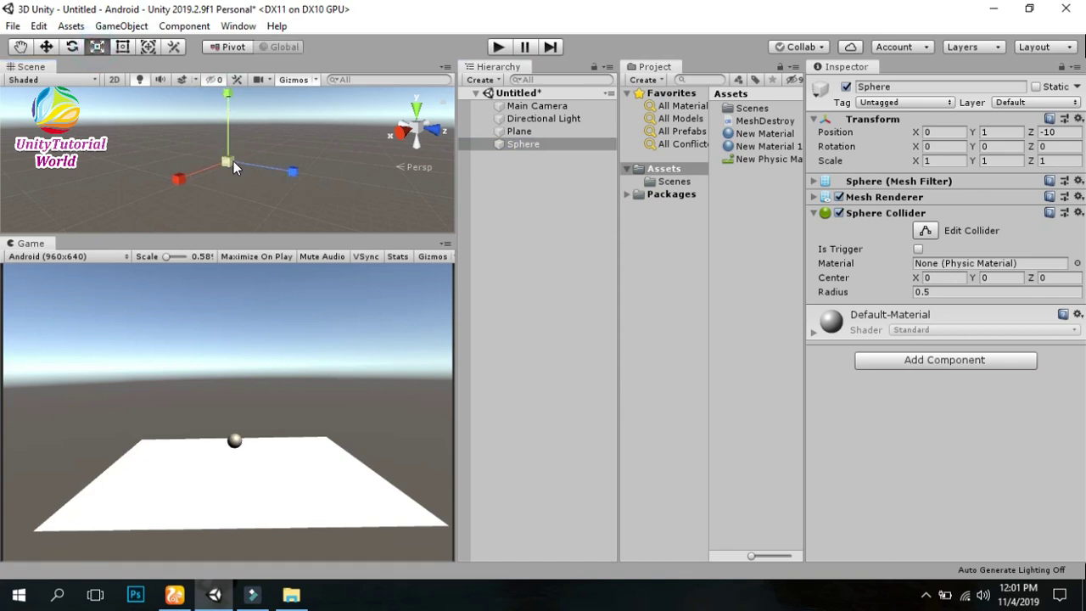
{"action": "left_click_drag", "start_coordinate": [233, 161], "coordinate": [228, 96]}
{"action": "left_click", "coordinate": [47, 48]}
{"action": "key", "text": "ctrl+z"}
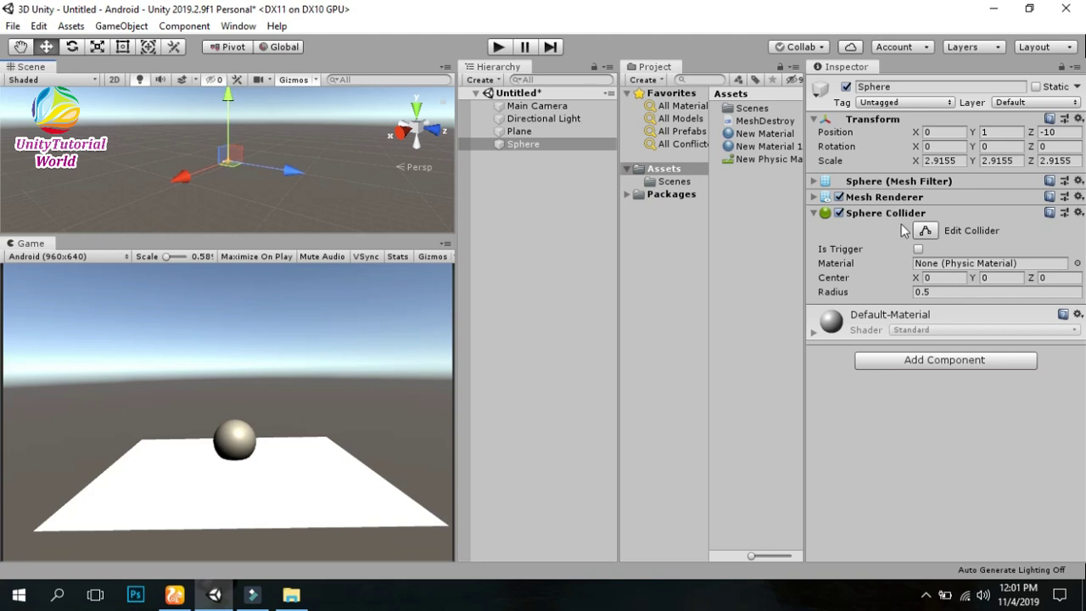
- Assign the red New Material to the sphere's Element 0 and raise it to position 0, 2, −10
{"action": "left_click", "coordinate": [814, 197]}
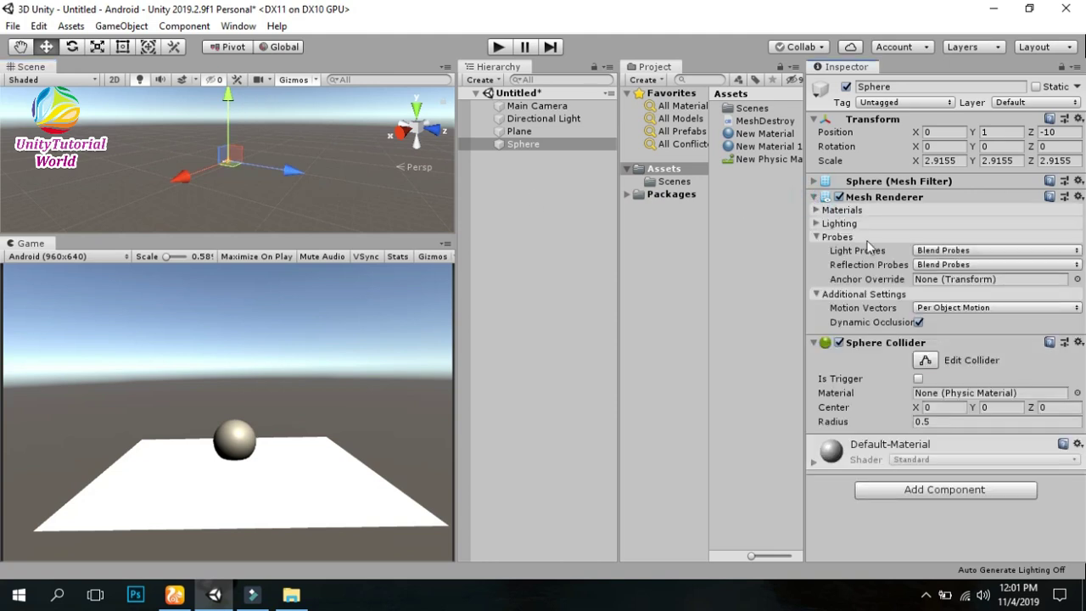
{"action": "left_click", "coordinate": [817, 210]}
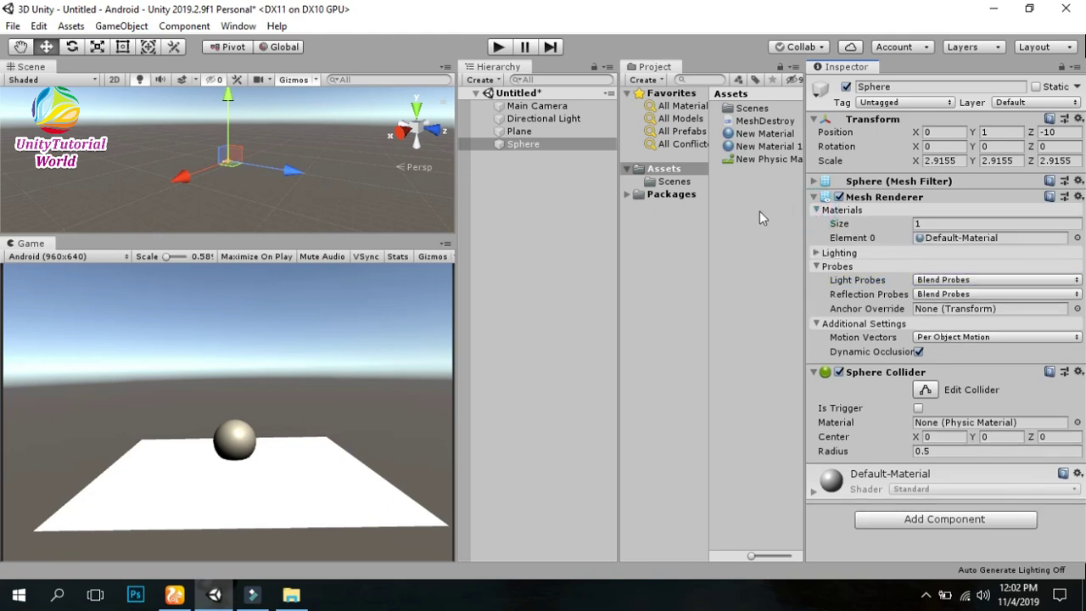
{"action": "left_click_drag", "start_coordinate": [759, 134], "coordinate": [925, 243]}
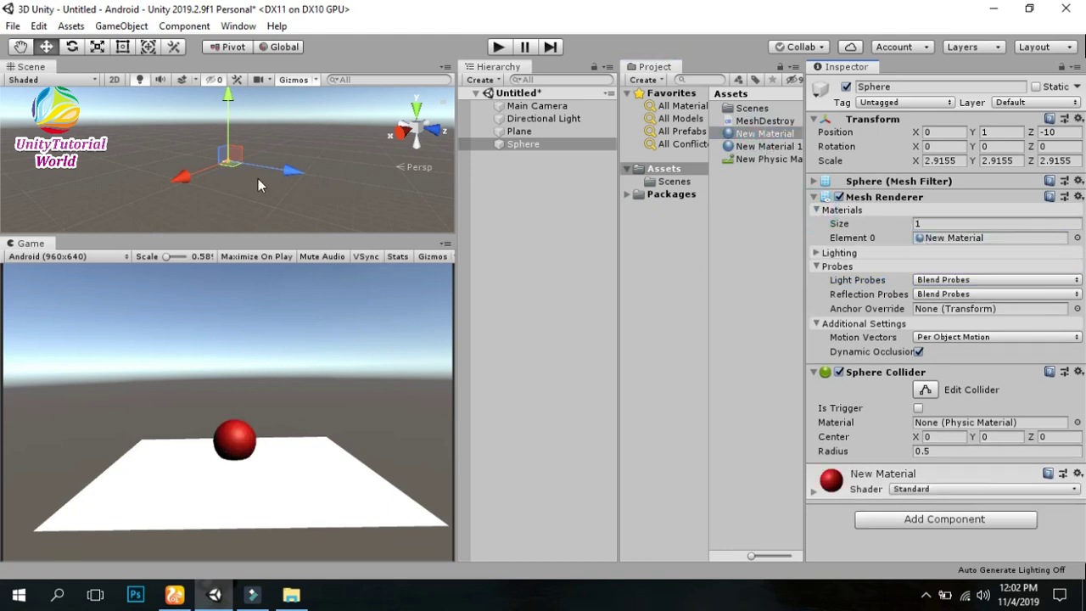
{"action": "left_click_drag", "start_coordinate": [229, 98], "coordinate": [229, 96]}
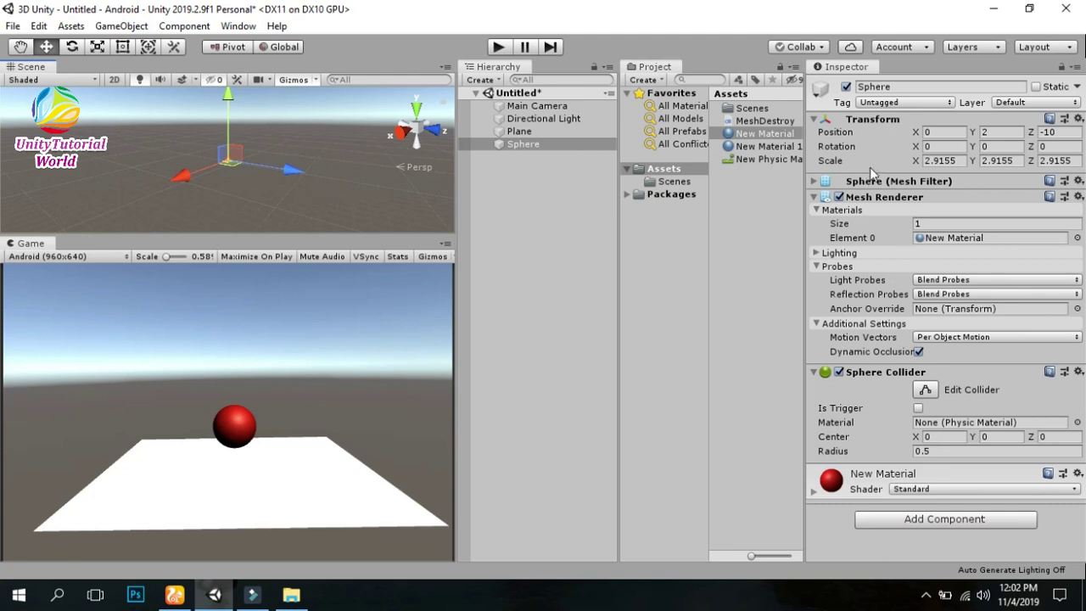
- Set the New Physic Material's Bounciness to 2
{"action": "left_click", "coordinate": [816, 196]}
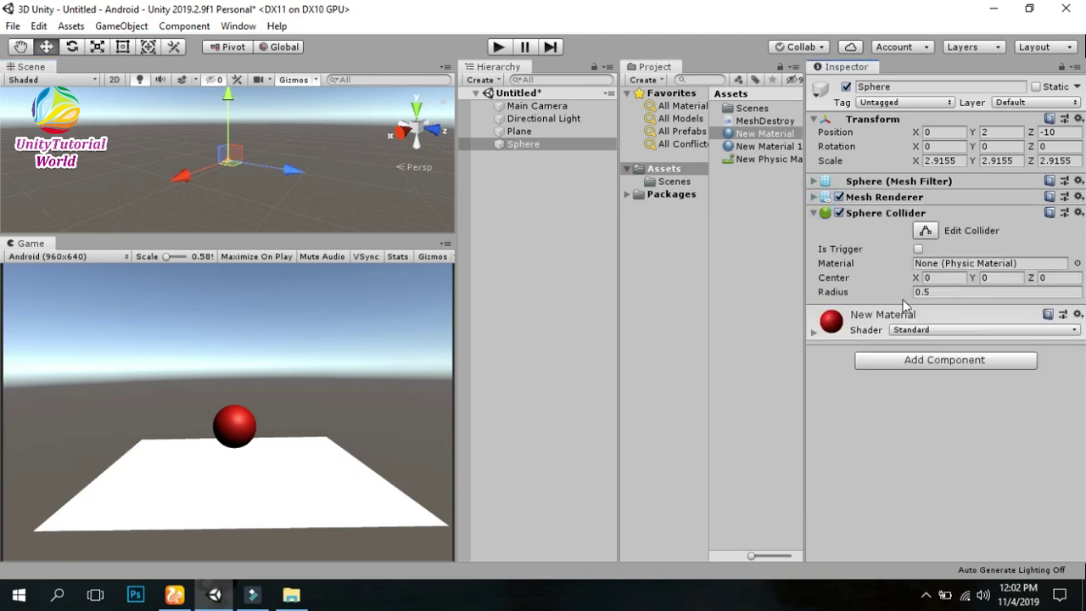
{"action": "left_click", "coordinate": [755, 158]}
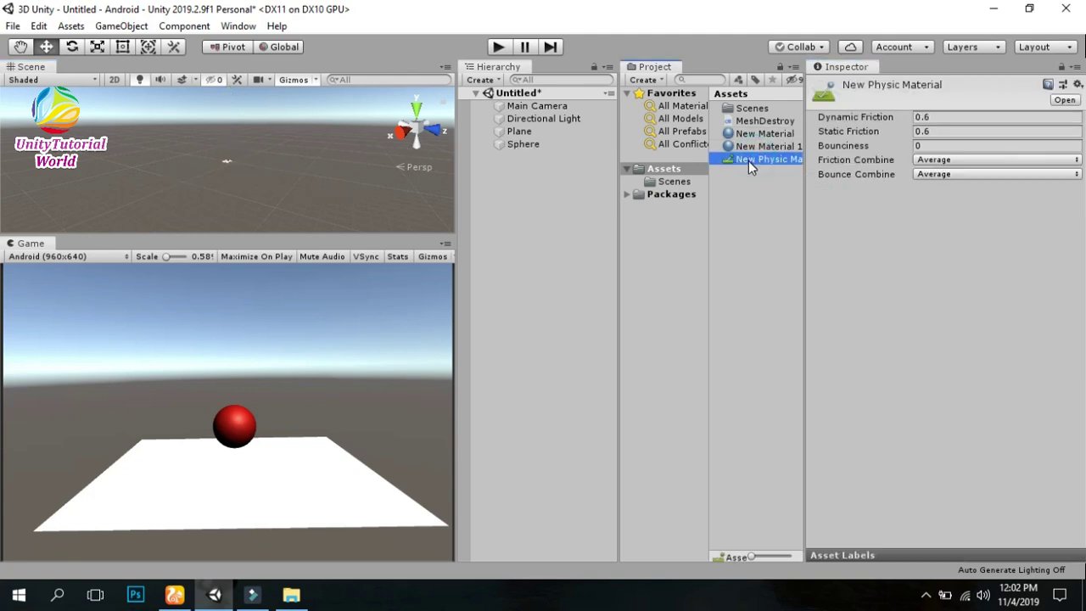
{"action": "left_click", "coordinate": [932, 146]}
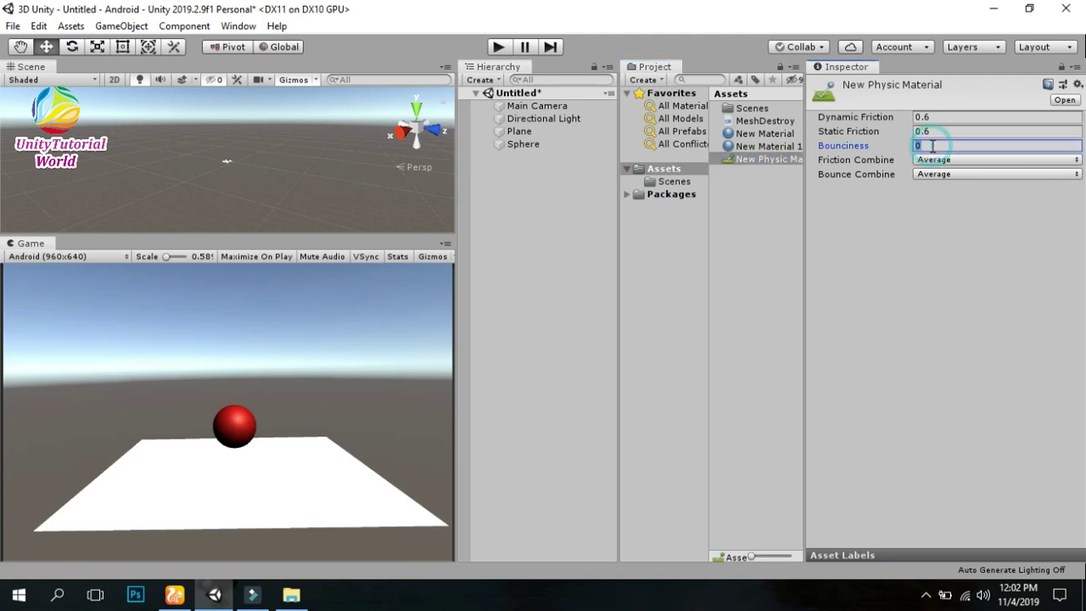
{"action": "type", "text": "2"}
- Put New Physic Material into the Sphere Collider's Material slot
{"action": "right_click", "coordinate": [733, 182]}
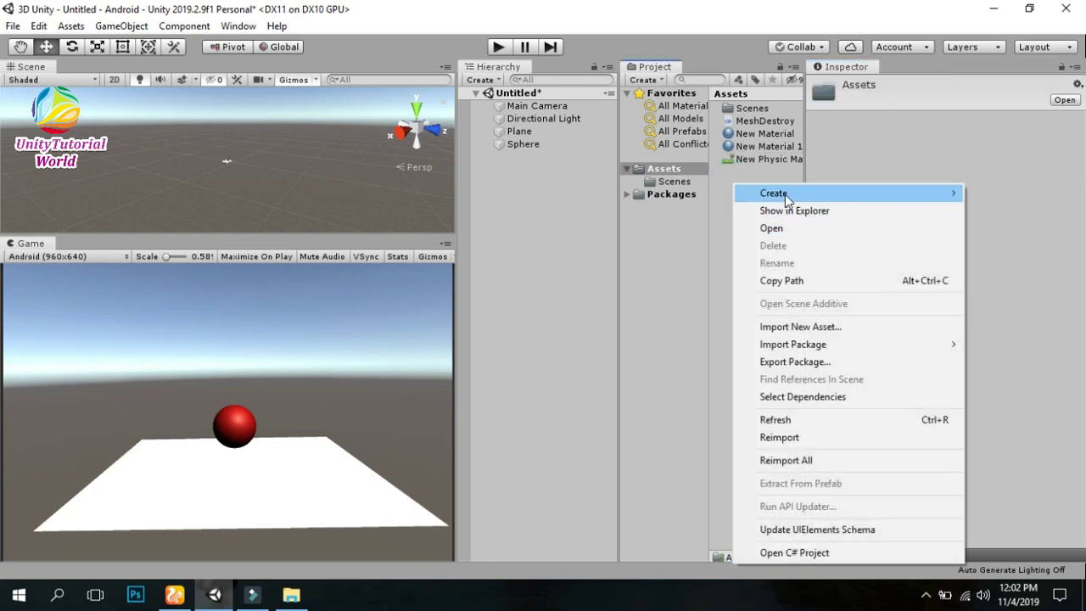
{"action": "mouse_move", "coordinate": [771, 194]}
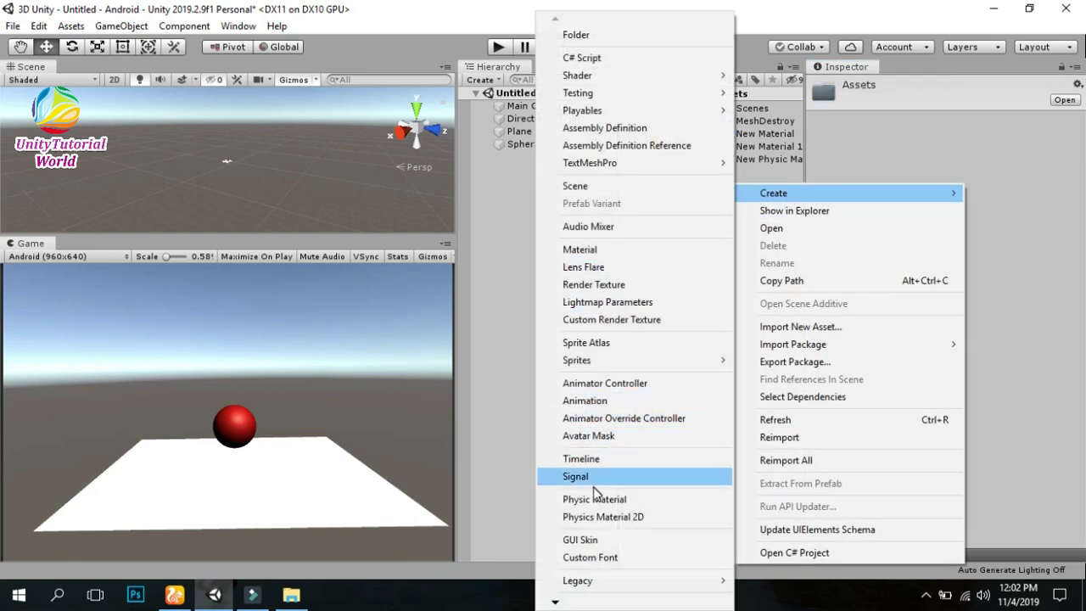
{"action": "left_click", "coordinate": [830, 17]}
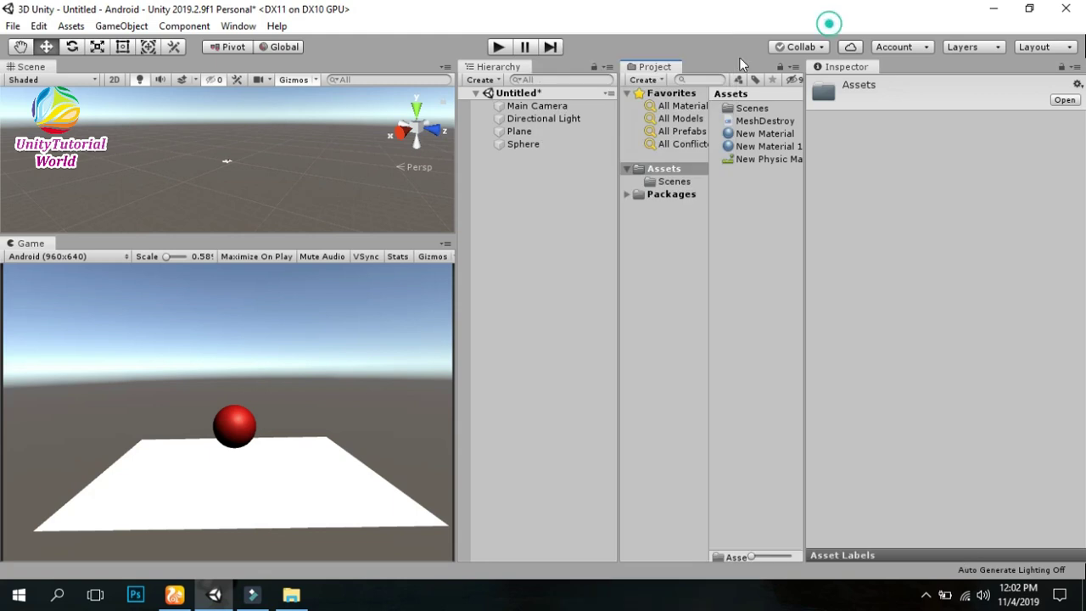
{"action": "left_click", "coordinate": [524, 144]}
{"action": "left_click_drag", "start_coordinate": [751, 161], "coordinate": [940, 265]}
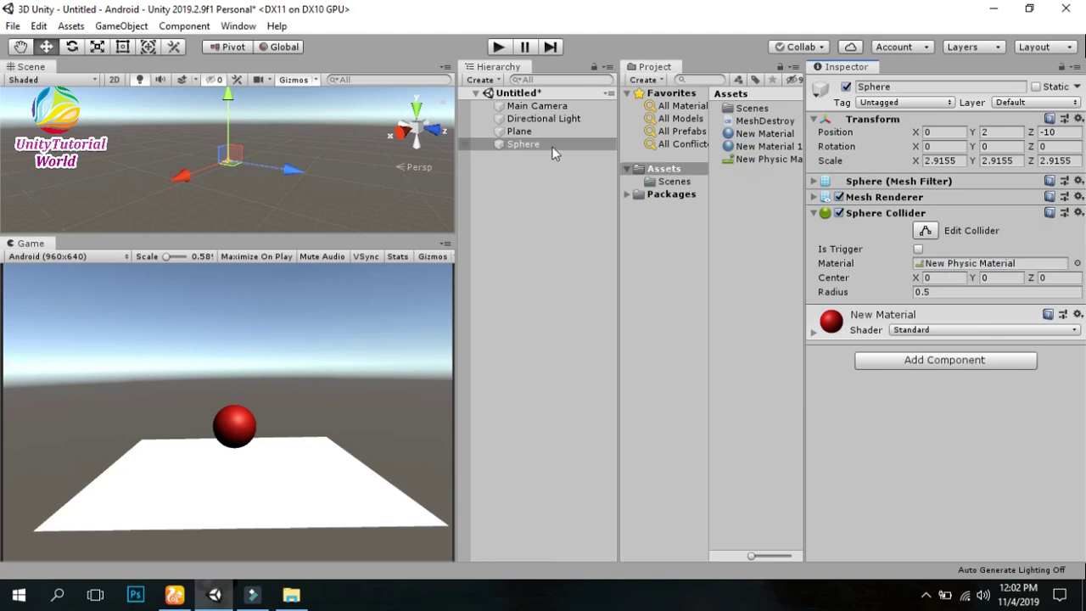
- Add a Rigidbody component to the Sphere
{"action": "left_click", "coordinate": [521, 132]}
{"action": "left_click", "coordinate": [525, 145]}
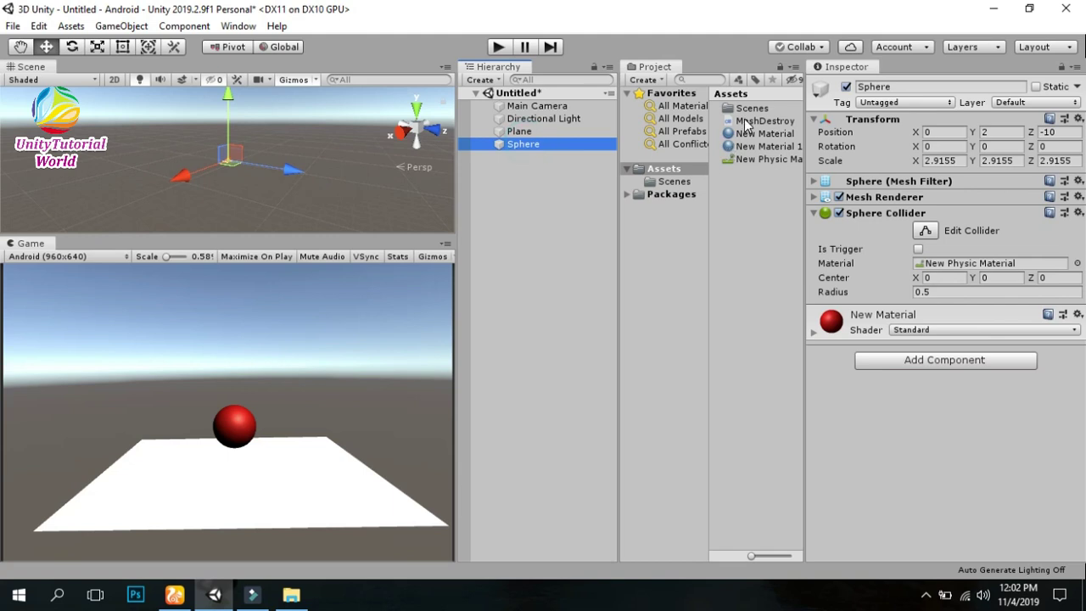
{"action": "left_click", "coordinate": [913, 368]}
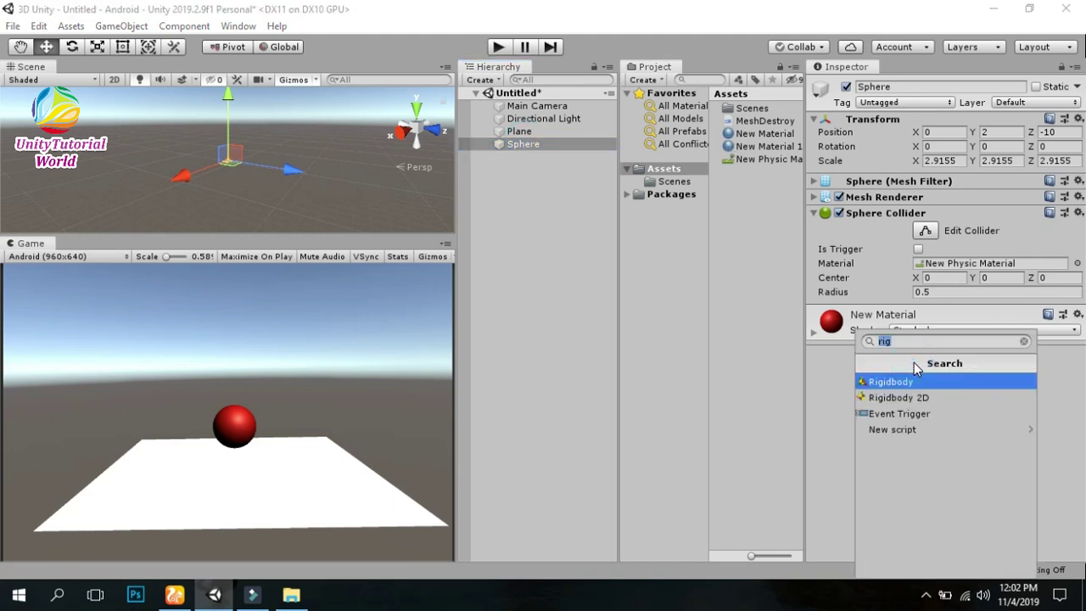
{"action": "left_click", "coordinate": [907, 383]}
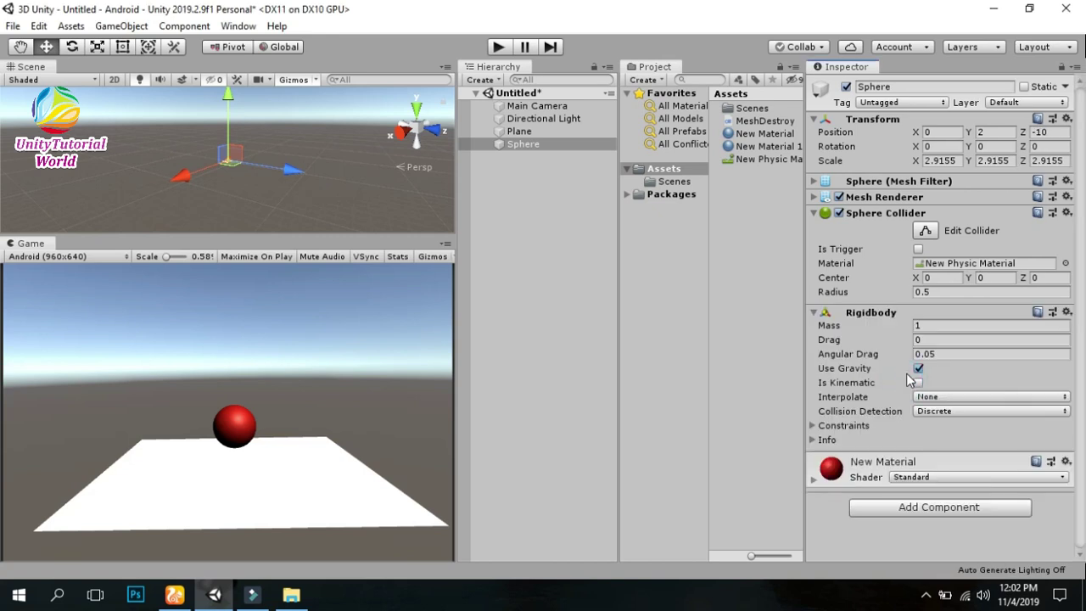
{"action": "left_click", "coordinate": [814, 213]}
- Attach the MeshDestroy script to the Sphere with Explode Force 500 and Cut Cascades 5
{"action": "left_click", "coordinate": [753, 122]}
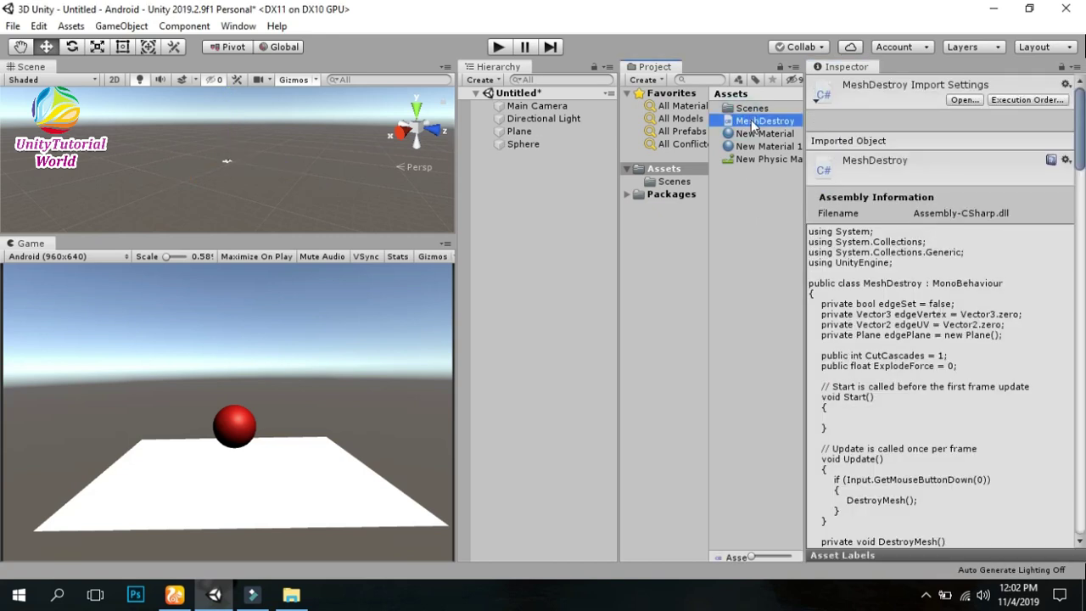
{"action": "left_click", "coordinate": [539, 142]}
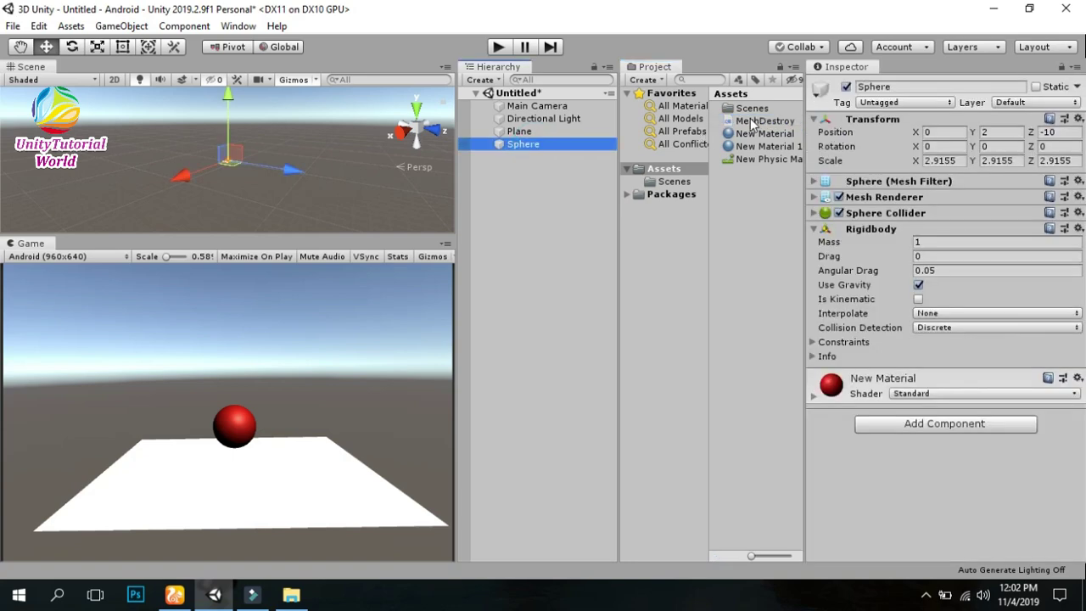
{"action": "left_click_drag", "start_coordinate": [753, 122], "coordinate": [910, 446]}
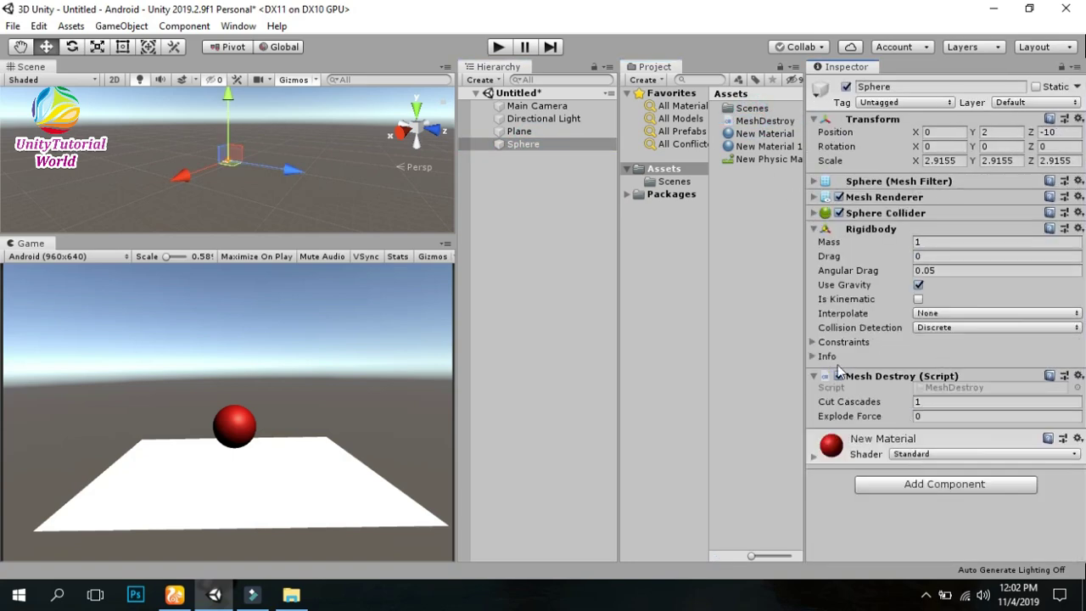
{"action": "left_click", "coordinate": [927, 418]}
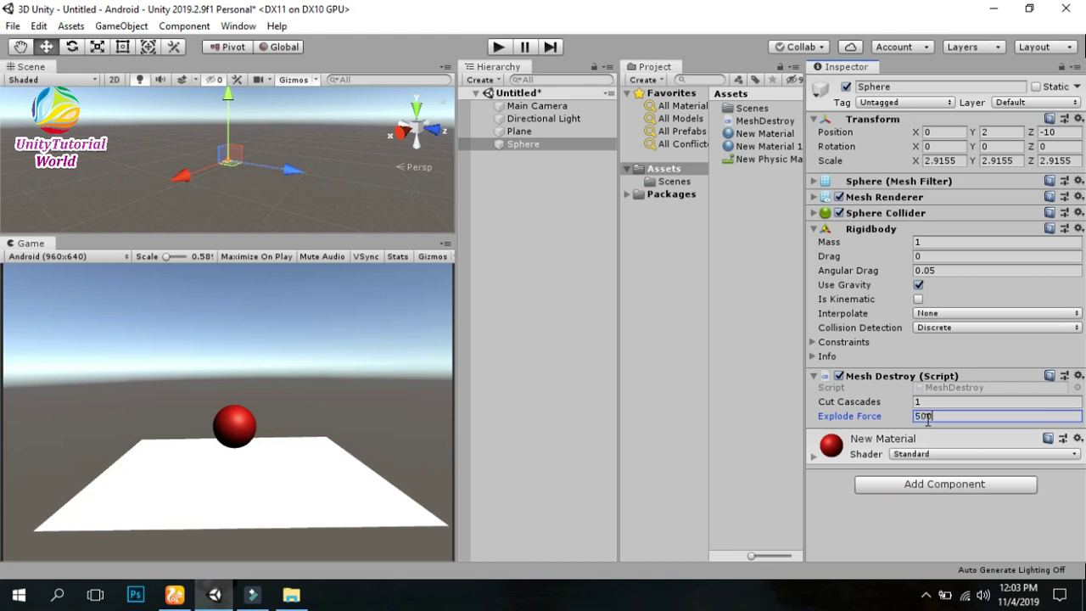
{"action": "type", "text": "500"}
{"action": "left_click", "coordinate": [928, 401]}
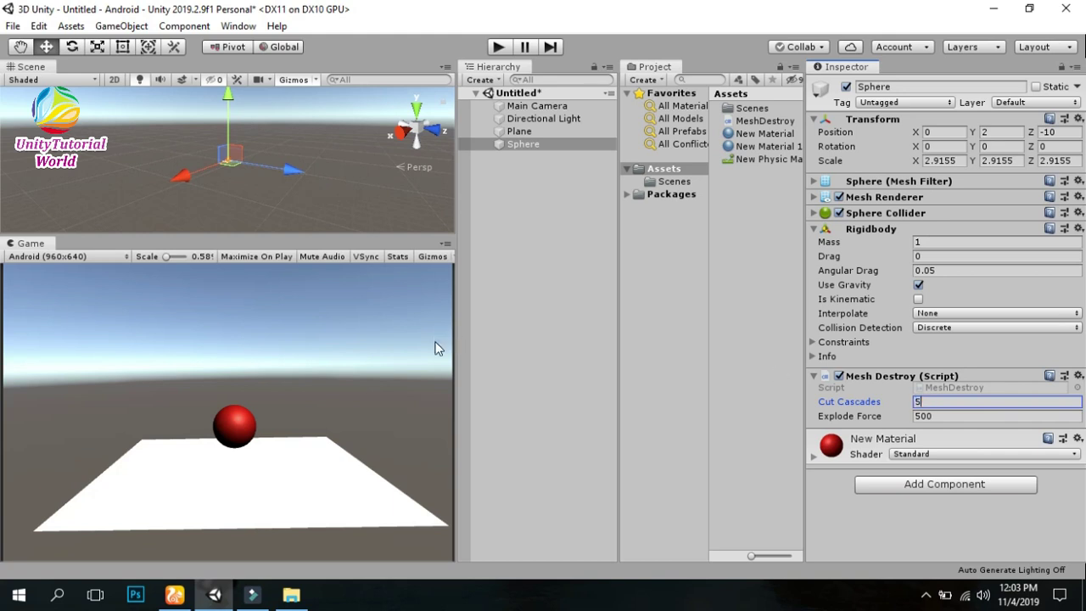
- Skip saving, run the scene, click the red sphere to shatter it, then stop
{"action": "key", "text": "ctrl+s"}
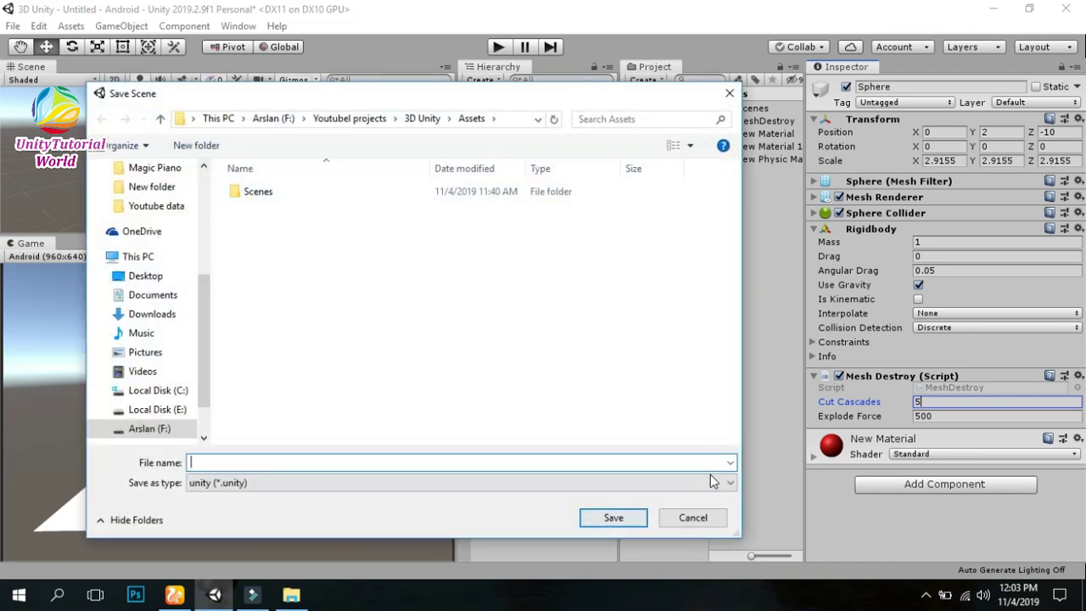
{"action": "left_click", "coordinate": [729, 93]}
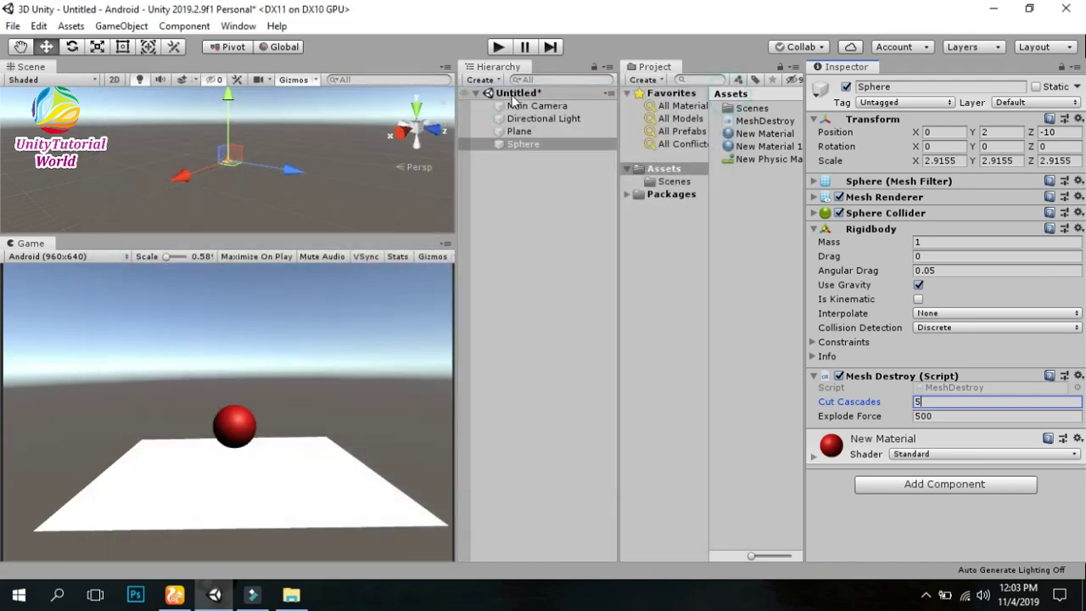
{"action": "left_click", "coordinate": [503, 47]}
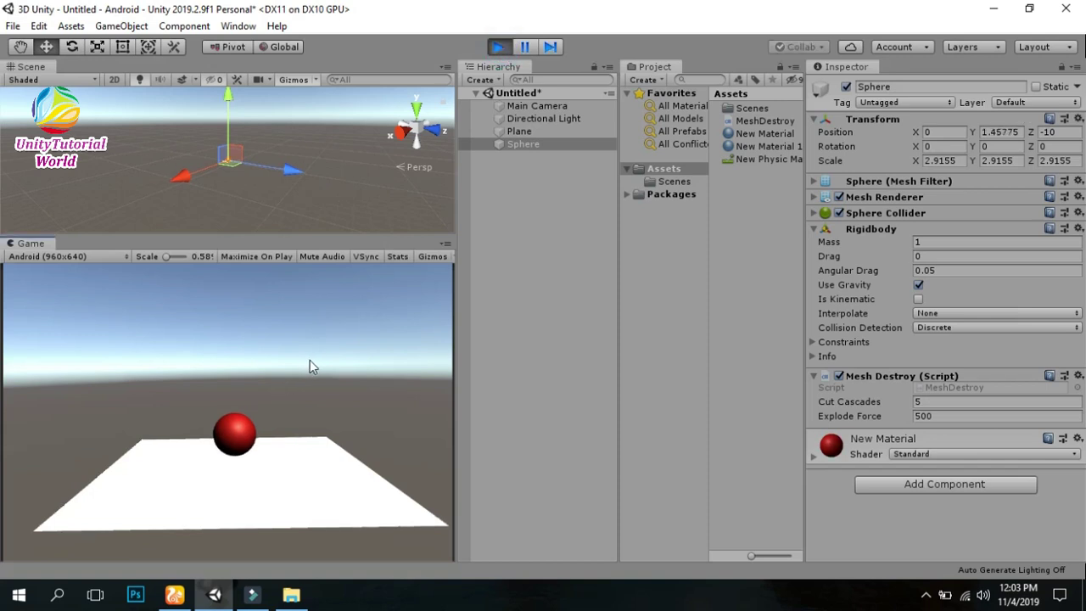
{"action": "left_click", "coordinate": [237, 444]}
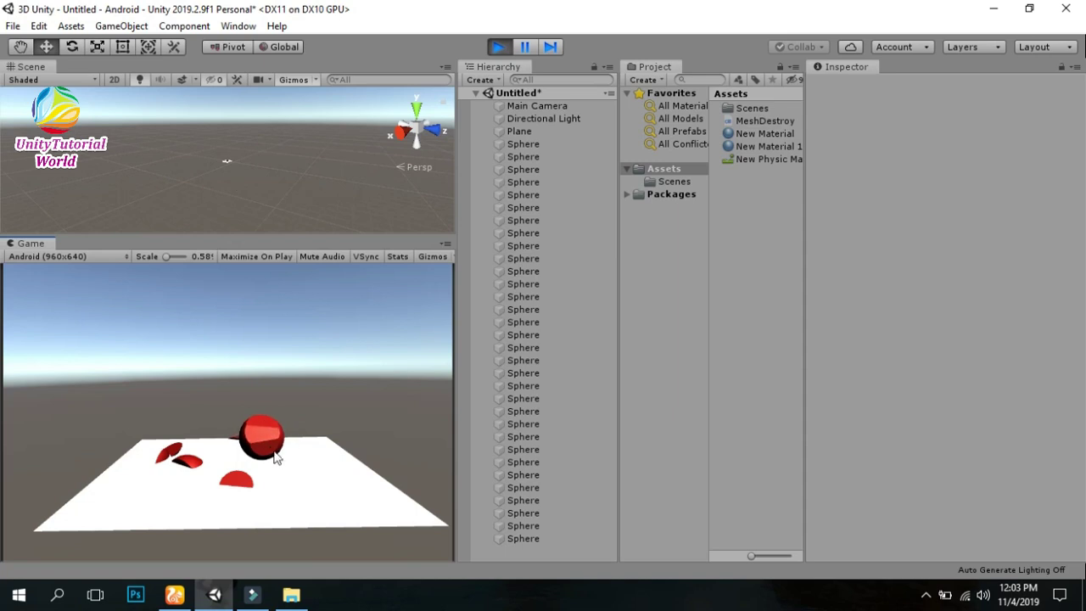
{"action": "left_click", "coordinate": [501, 47]}
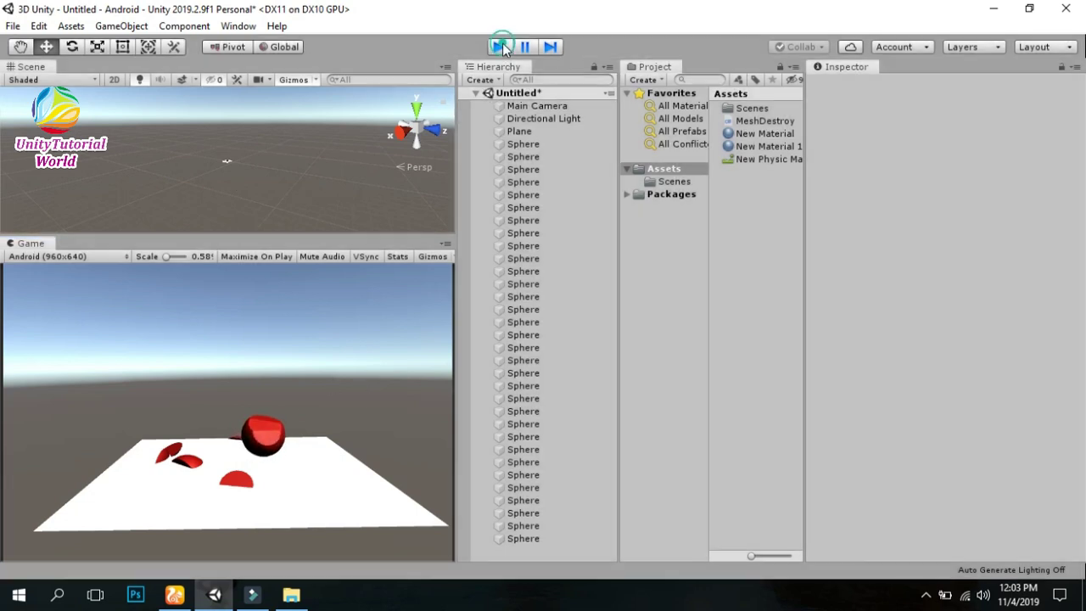
- Run the scene again, click the sphere twice to break off more fragments, then stop
{"action": "left_click", "coordinate": [501, 47]}
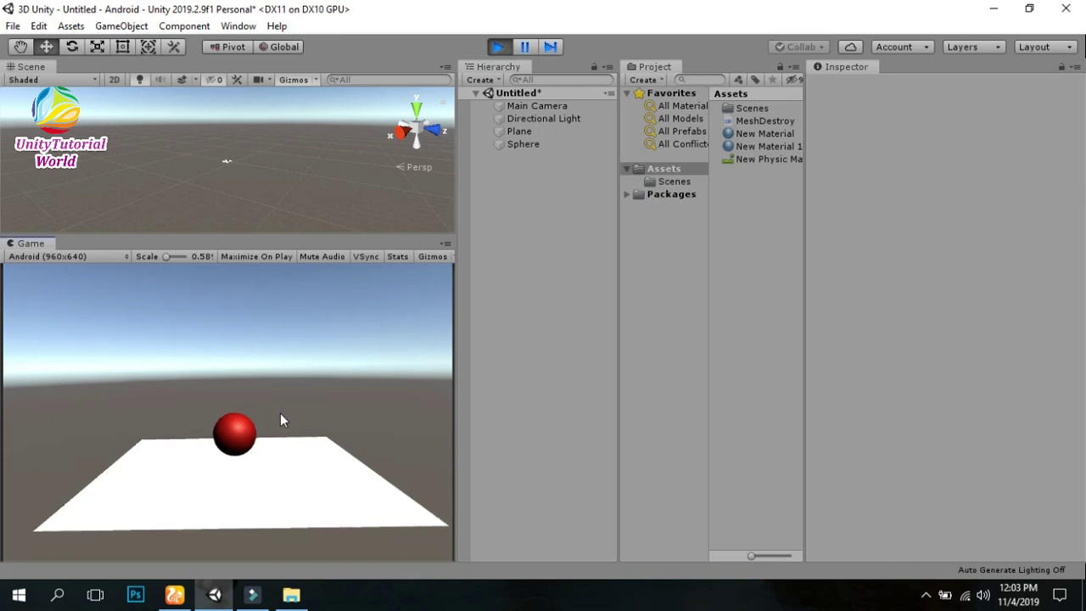
{"action": "left_click", "coordinate": [242, 430]}
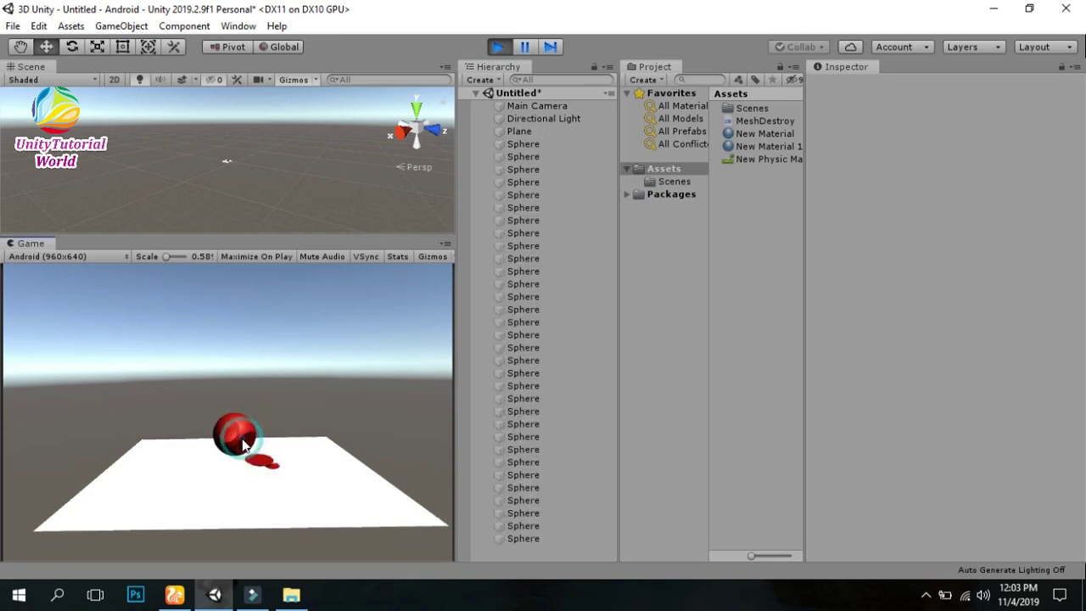
{"action": "left_click", "coordinate": [240, 430]}
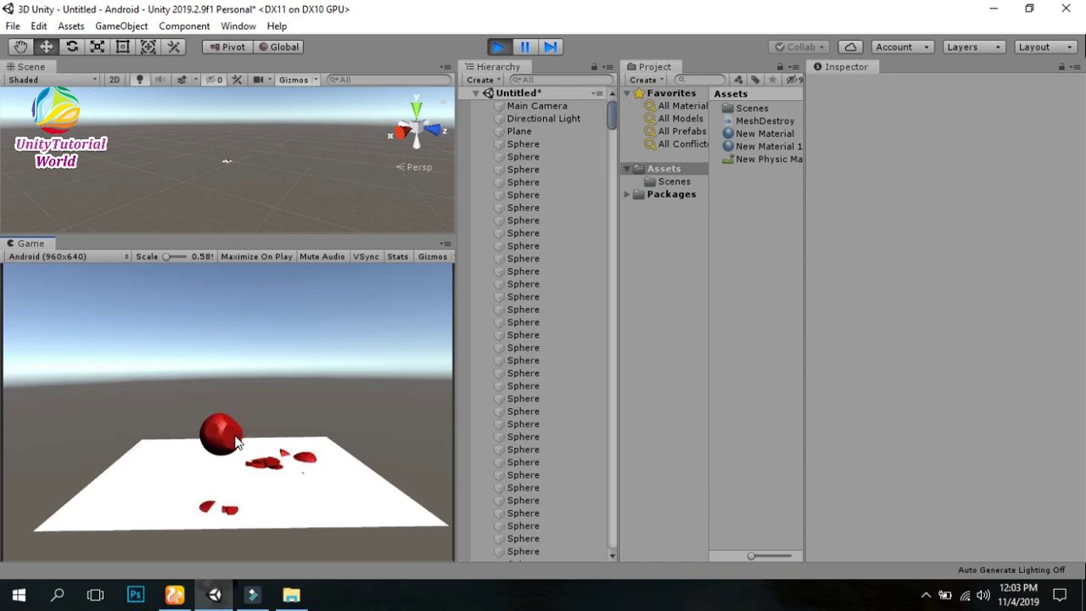
{"action": "left_click", "coordinate": [499, 48]}
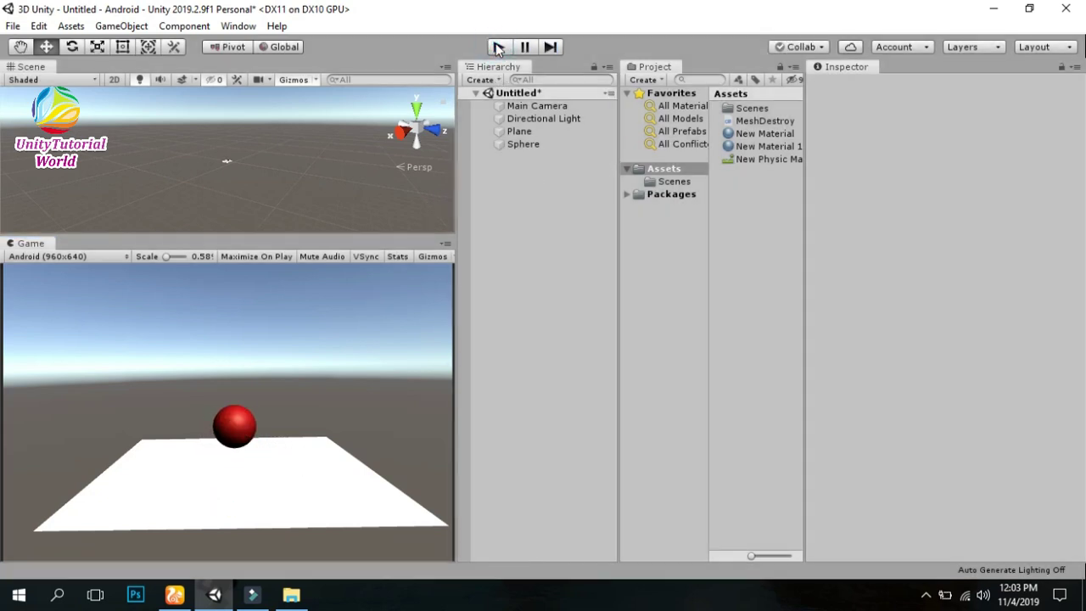
- Switch between Sphere and Plane to compare their components, ending on the Sphere
{"action": "left_click", "coordinate": [527, 145]}
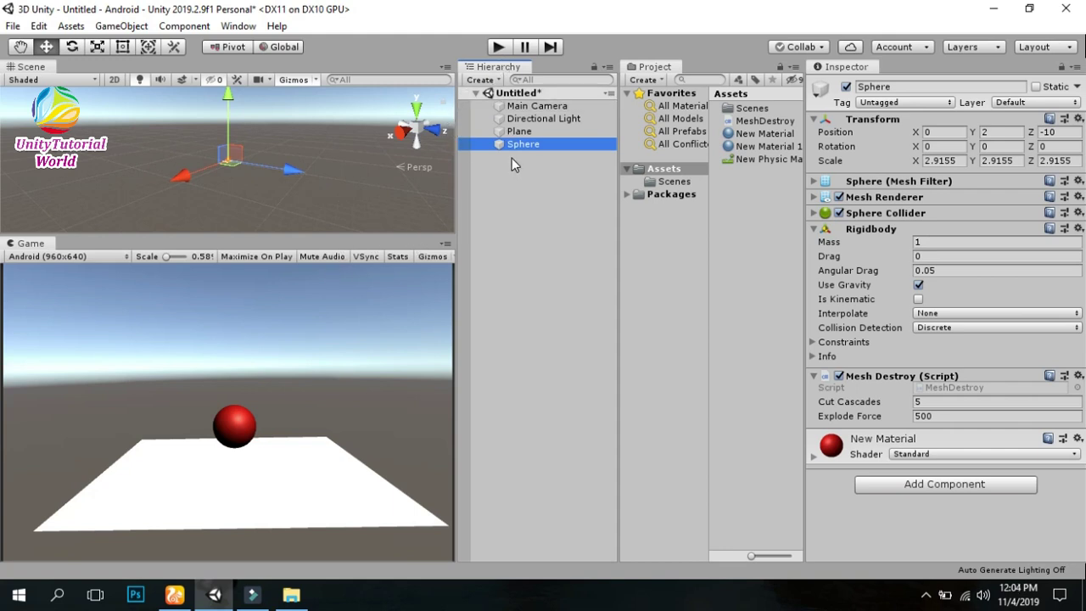
{"action": "left_click", "coordinate": [519, 132]}
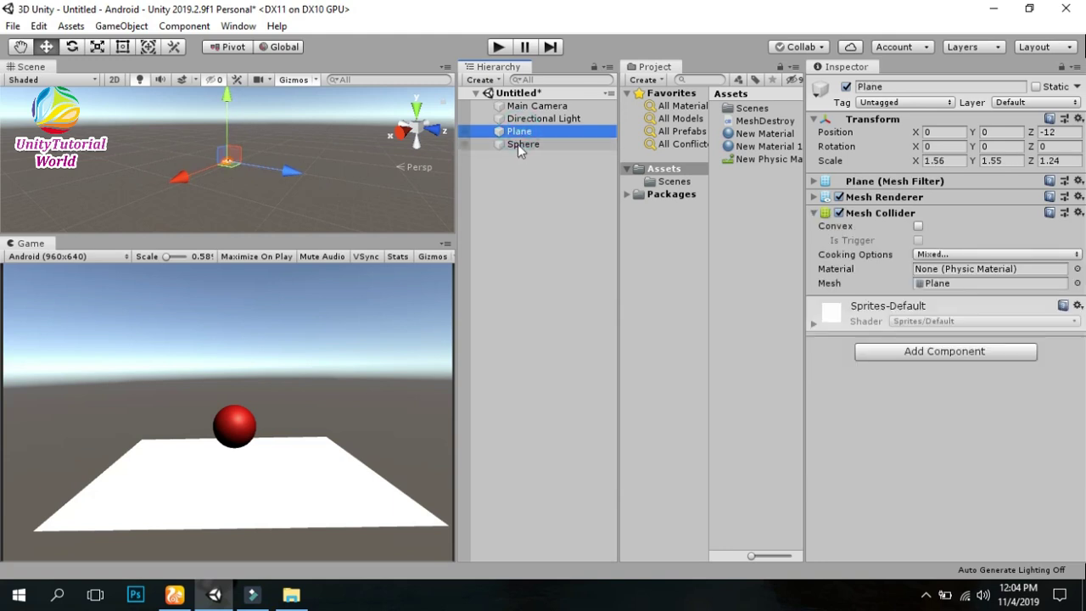
{"action": "left_click", "coordinate": [518, 145]}
{"action": "left_click", "coordinate": [518, 132]}
{"action": "left_click", "coordinate": [520, 144]}
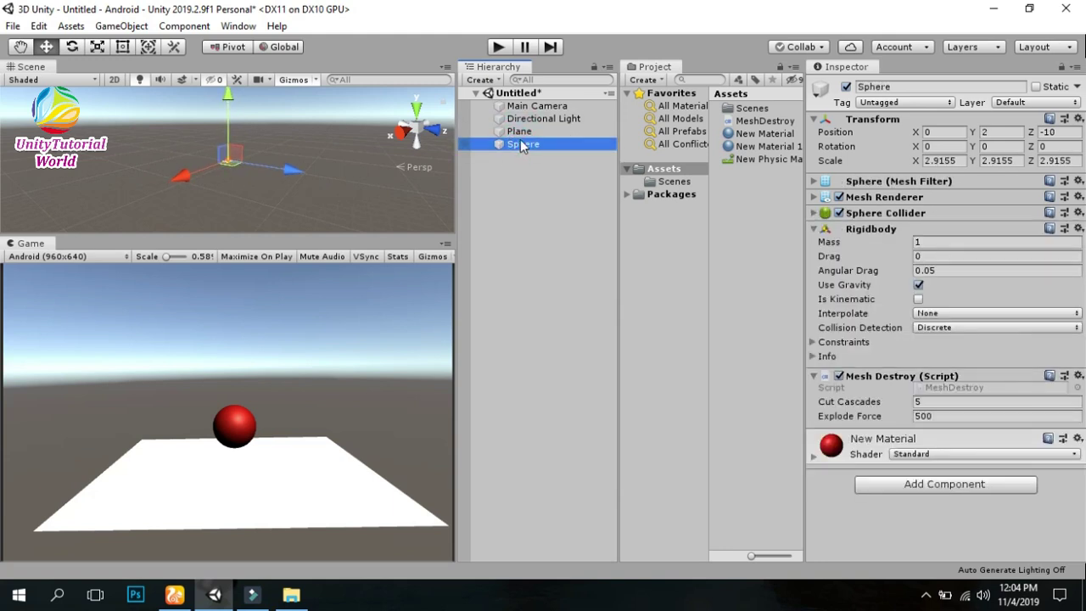